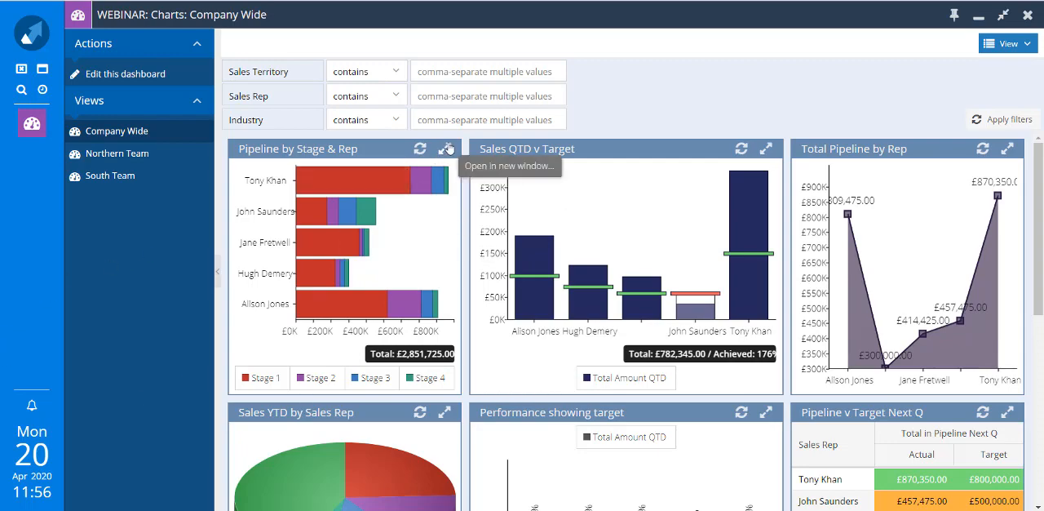
Open the report view behind the Pipeline by Stage & Rep chart and maximise its window.
click(446, 148)
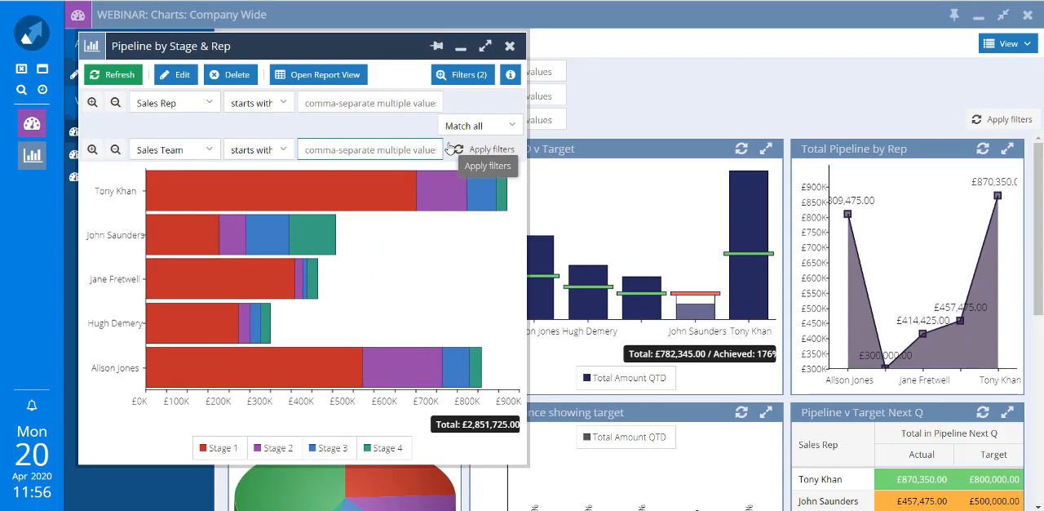
click(324, 75)
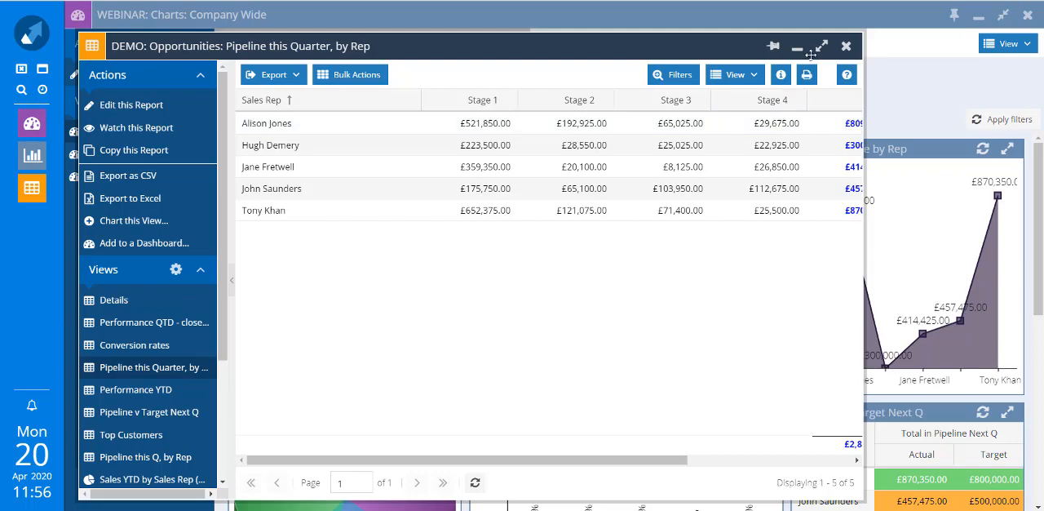
click(822, 49)
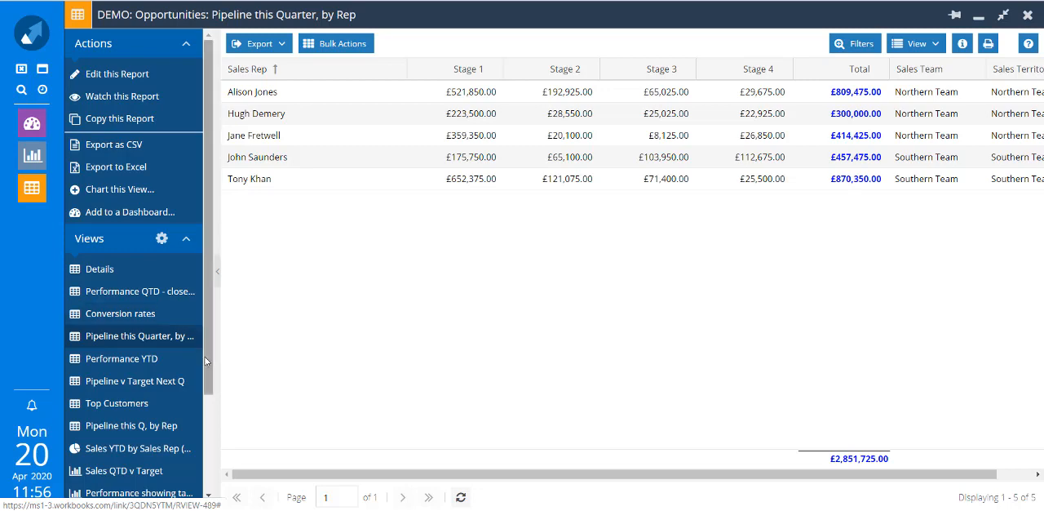
Show the report's Details view and open the report for editing.
scroll(205, 374, down, 1)
scroll(205, 374, down, 2)
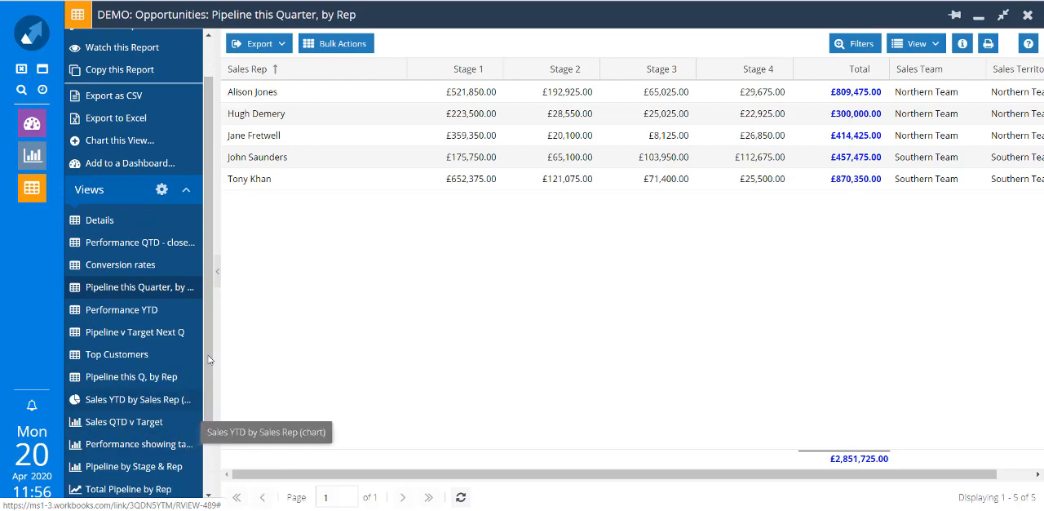
click(113, 224)
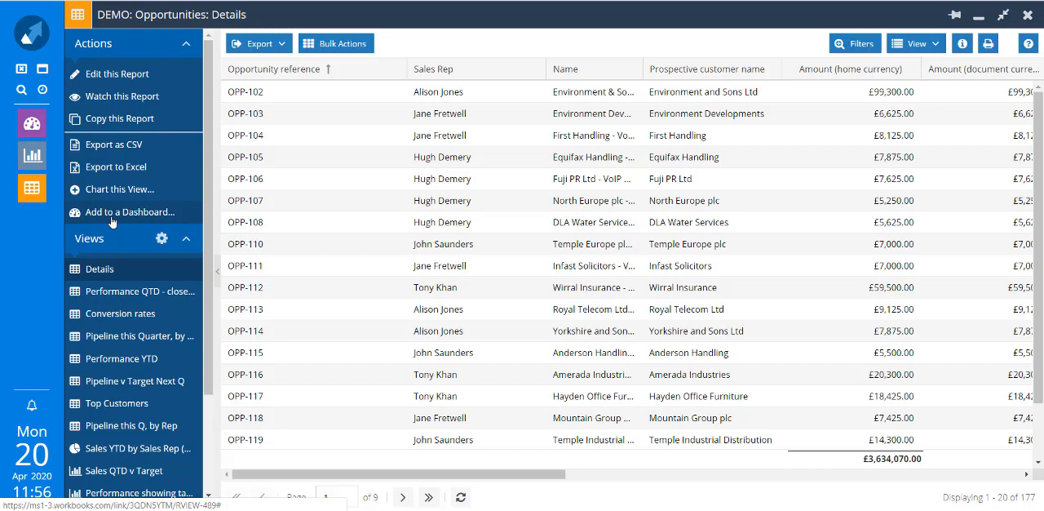
click(118, 74)
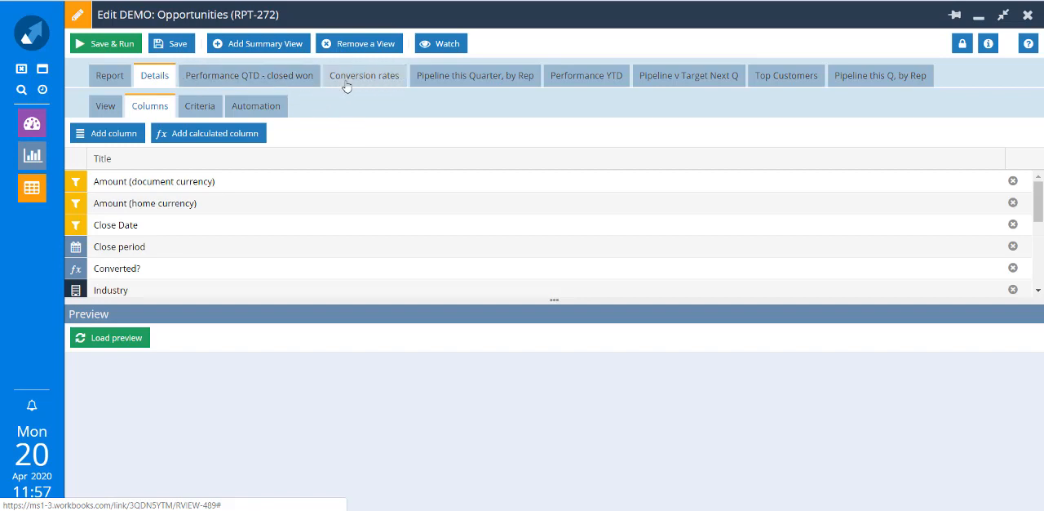
Review the report's general settings and the available category options.
click(106, 77)
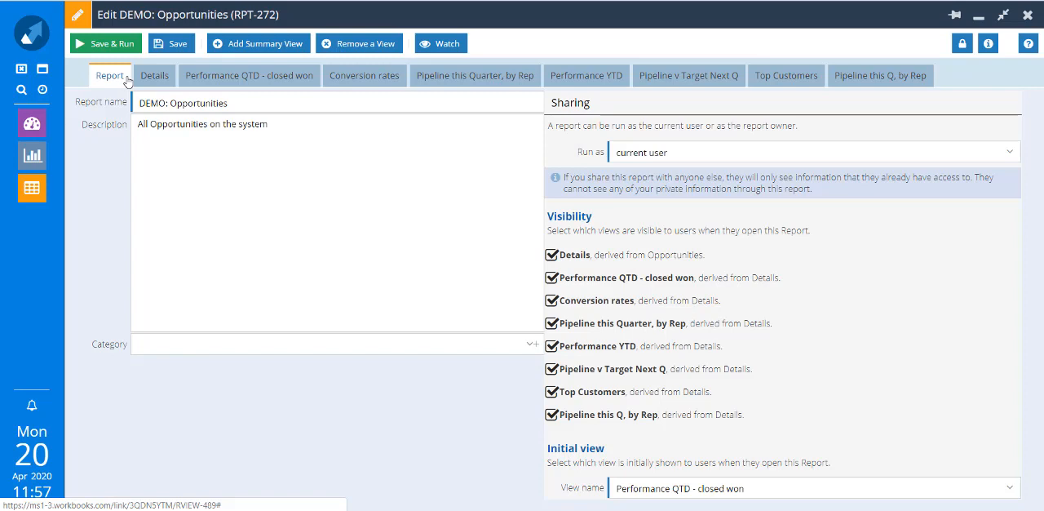
click(528, 347)
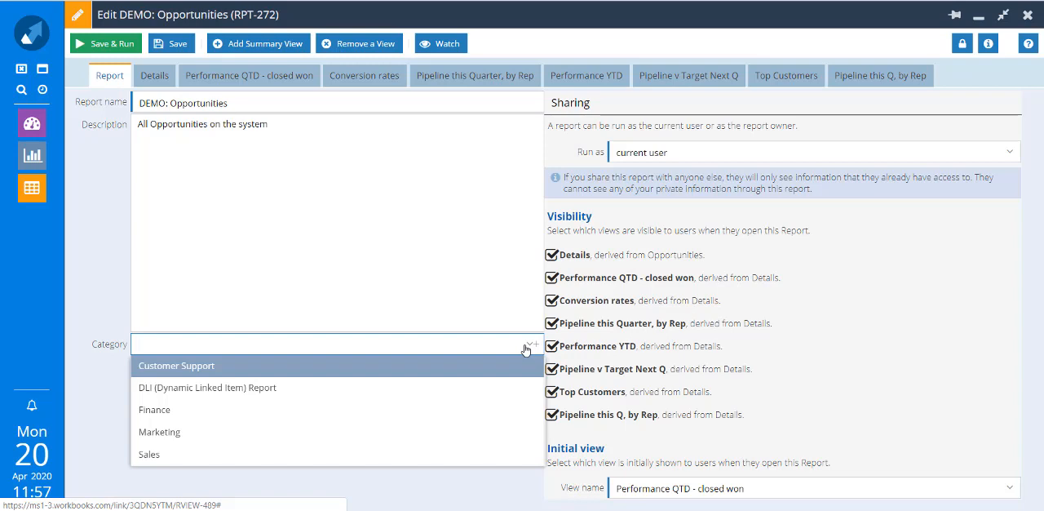
click(974, 130)
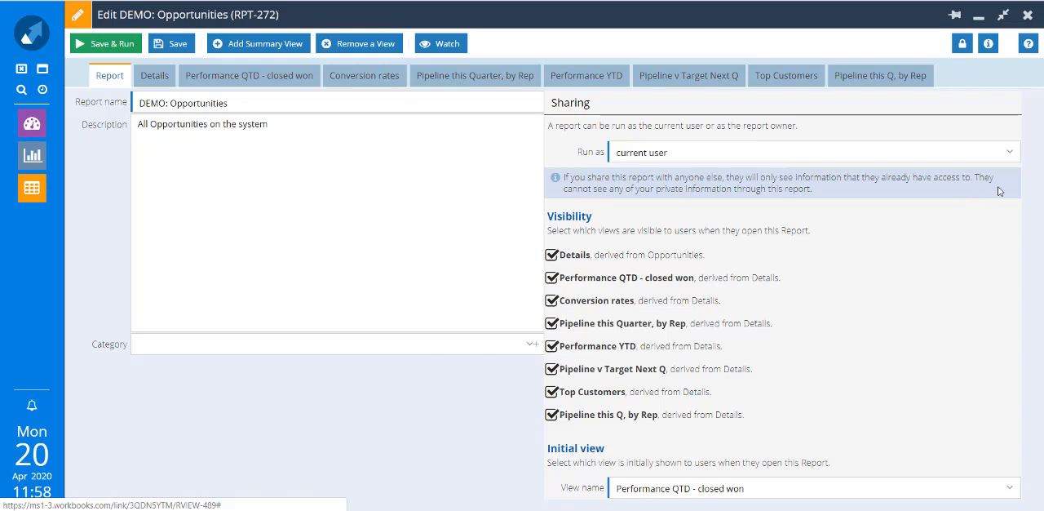
Examine the Run as sharing options and the visibility setting of the Top Customers view.
click(1010, 153)
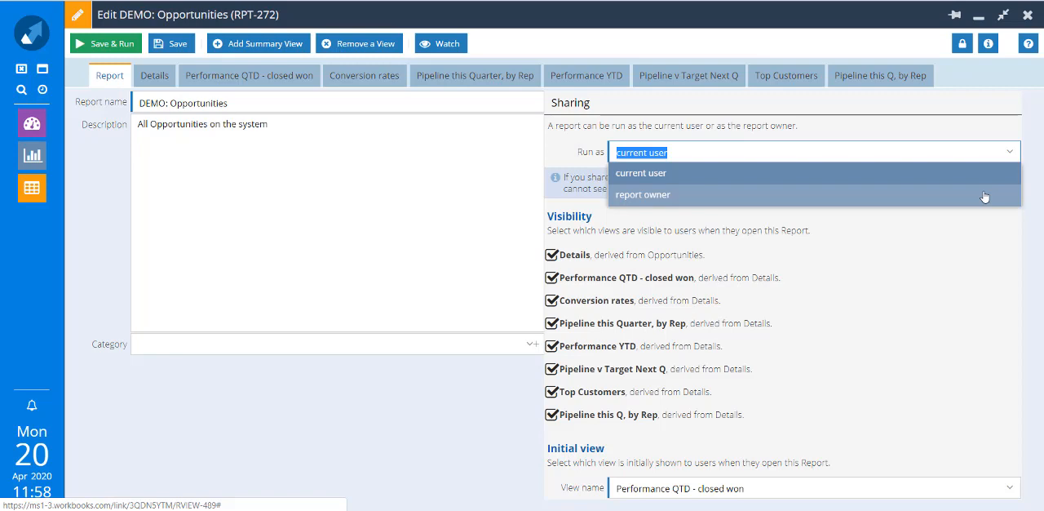
click(1026, 292)
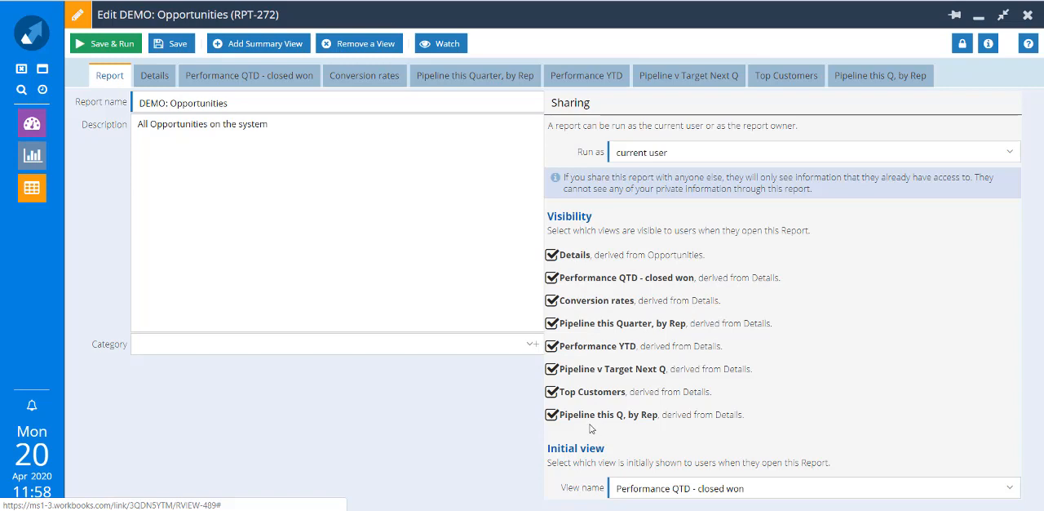
click(552, 395)
click(553, 396)
Check the Details view's general settings and load a preview of its columns.
click(155, 77)
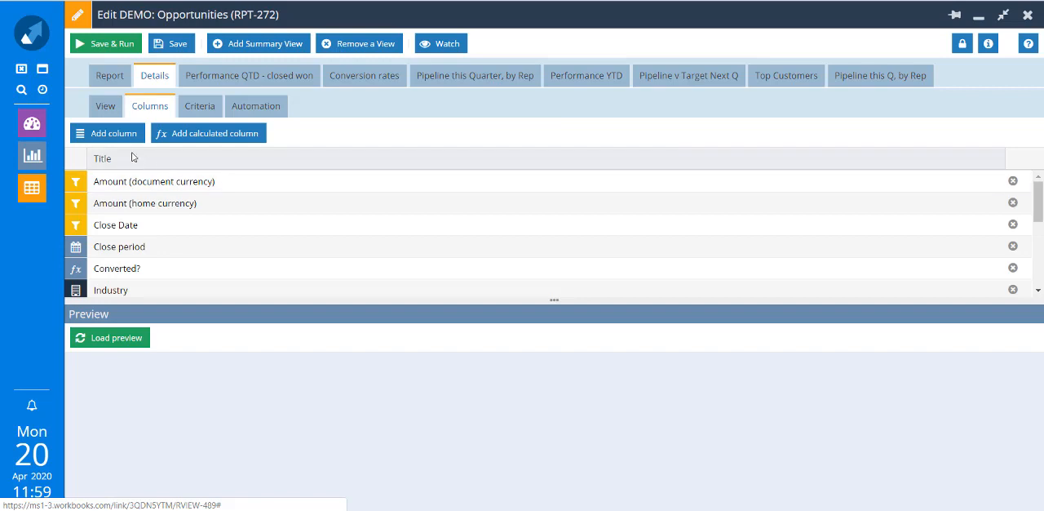
click(104, 107)
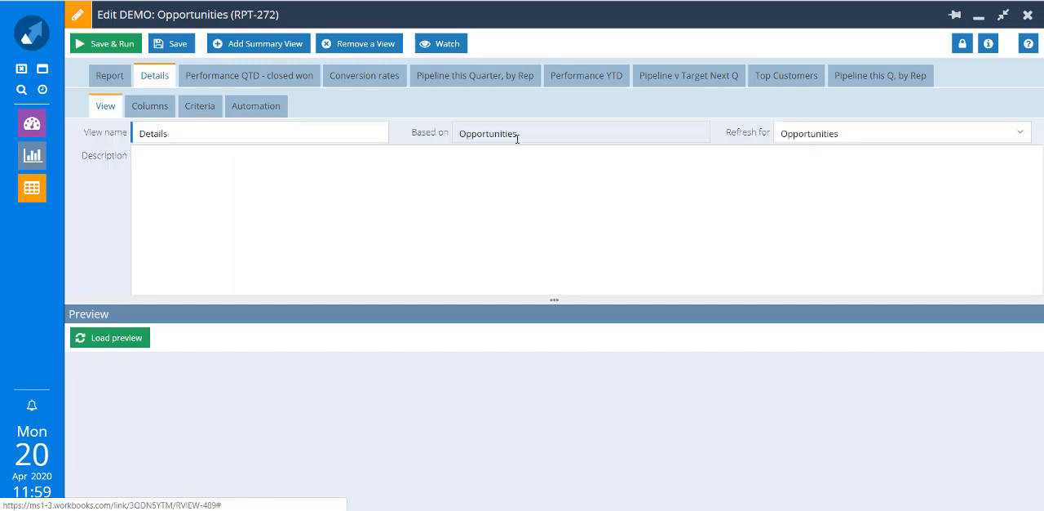
click(154, 115)
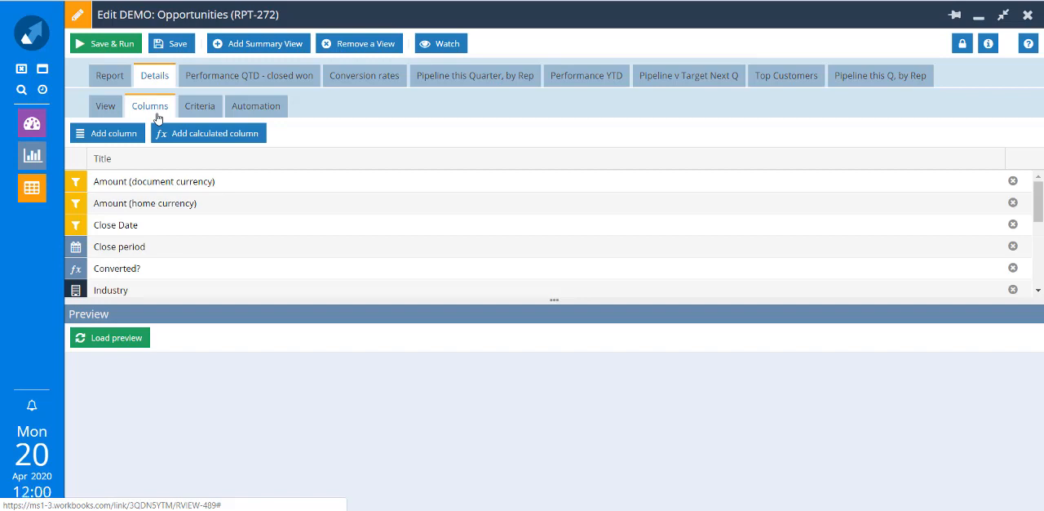
click(125, 338)
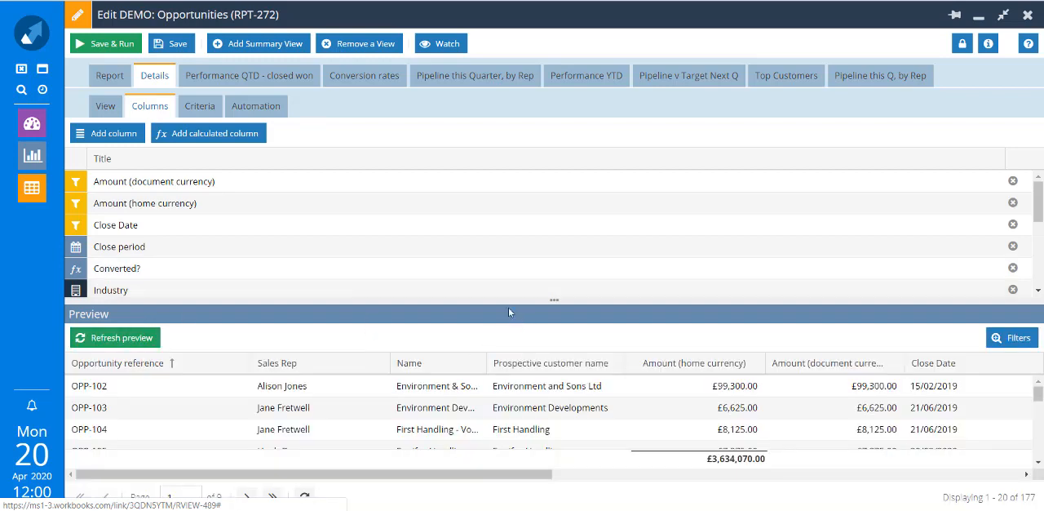
Examine the full column list of the Details view as well as its criteria and automation settings.
drag(555, 302, 555, 281)
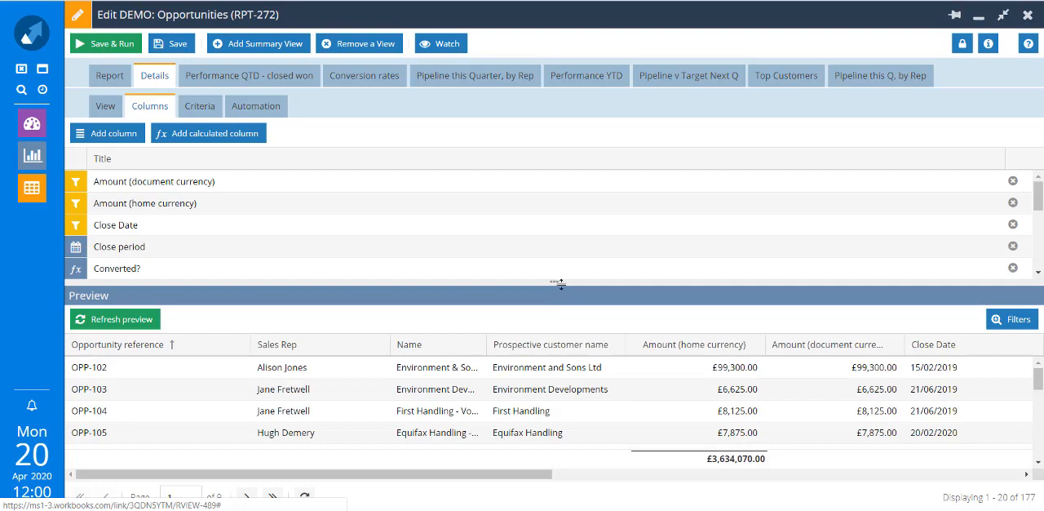
click(556, 282)
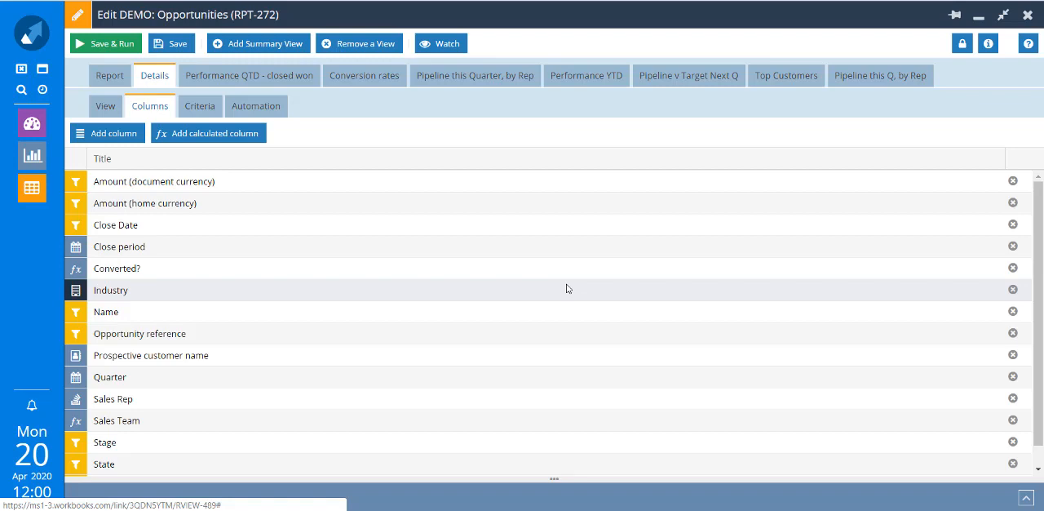
click(554, 480)
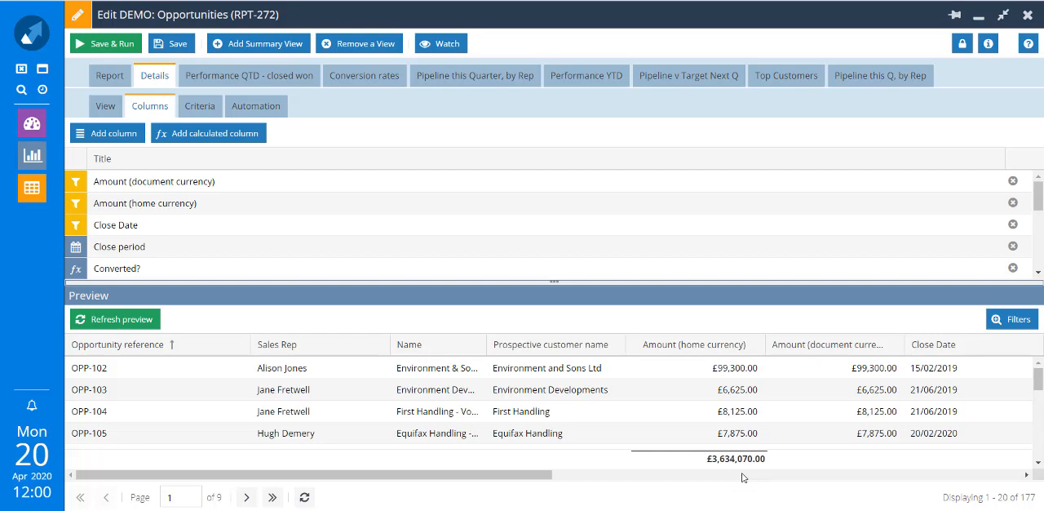
click(204, 110)
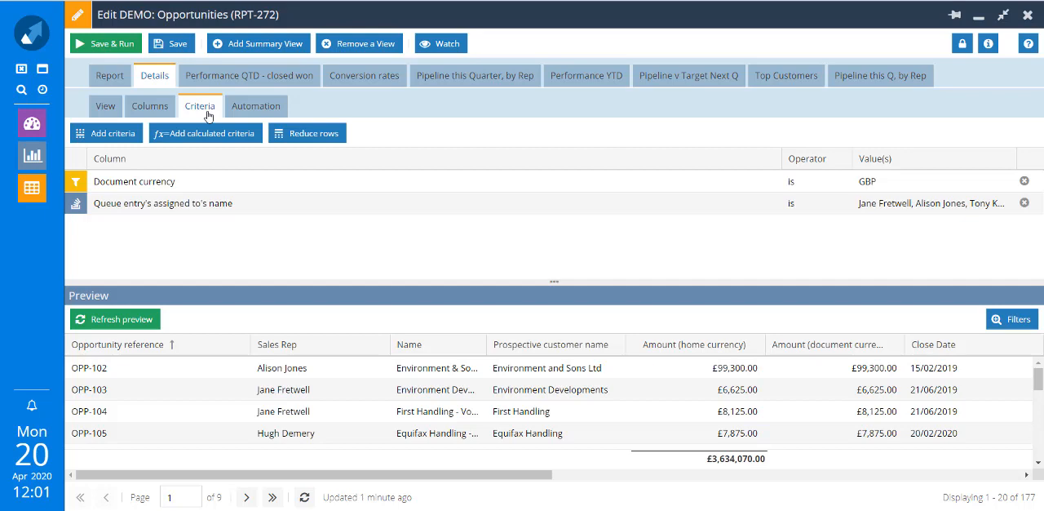
click(250, 106)
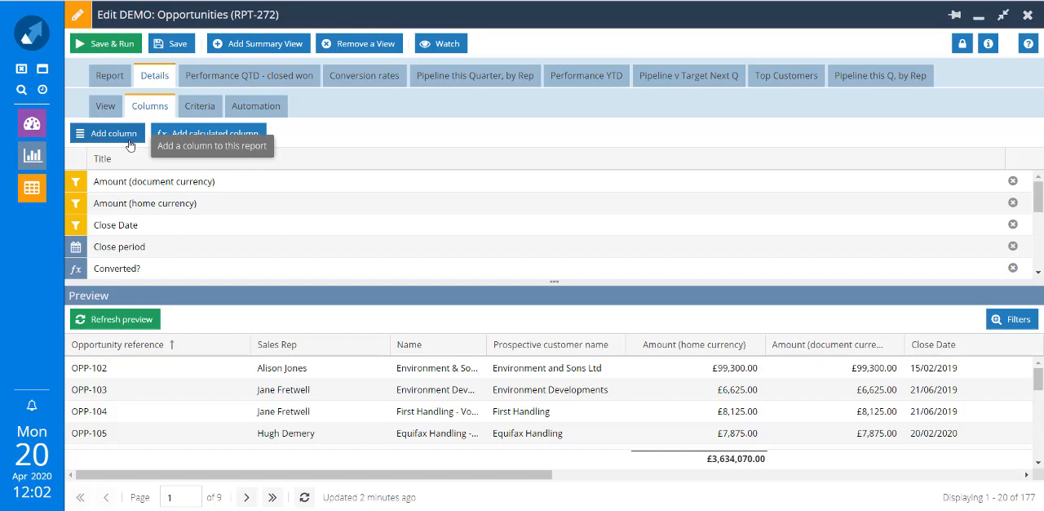
Add the Name column to the Details view and refresh the preview.
click(130, 144)
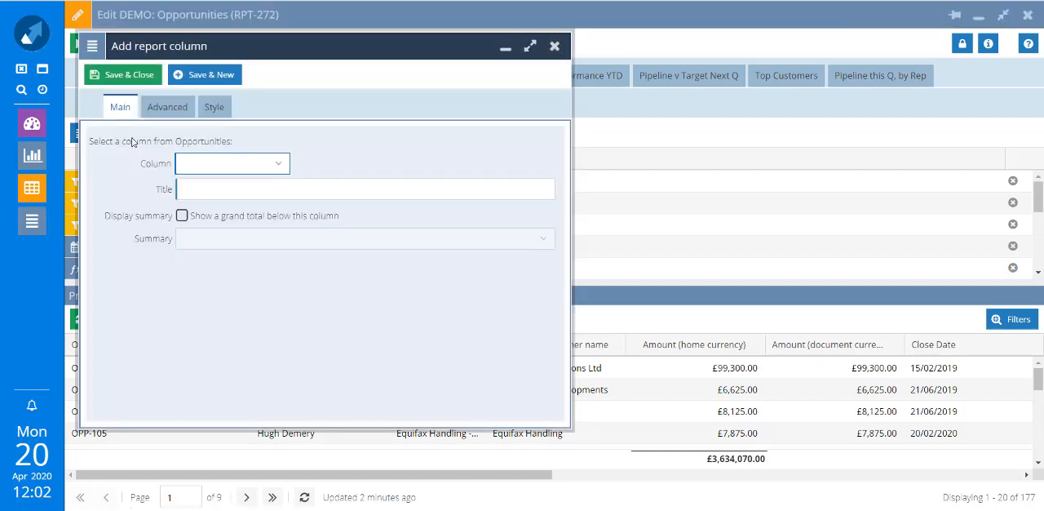
click(280, 167)
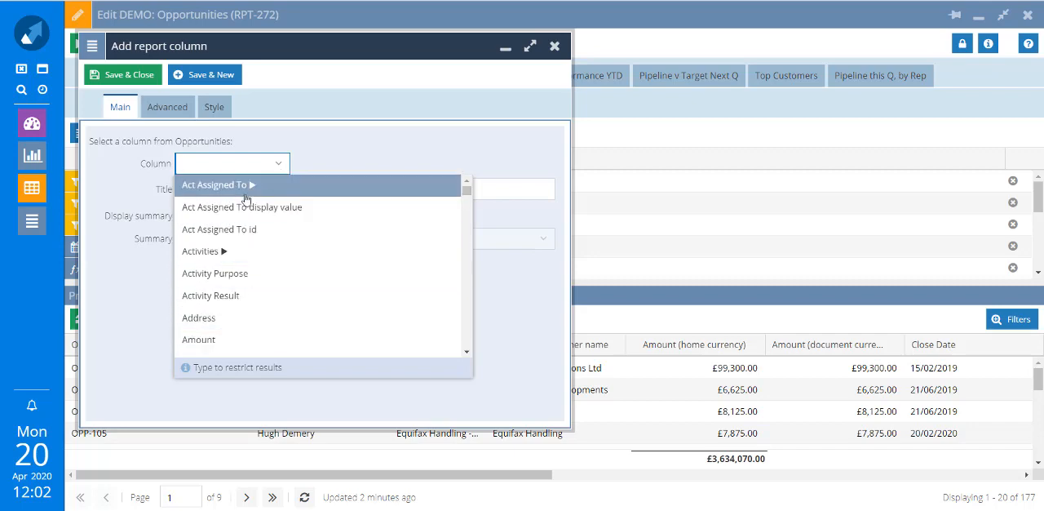
text(name)
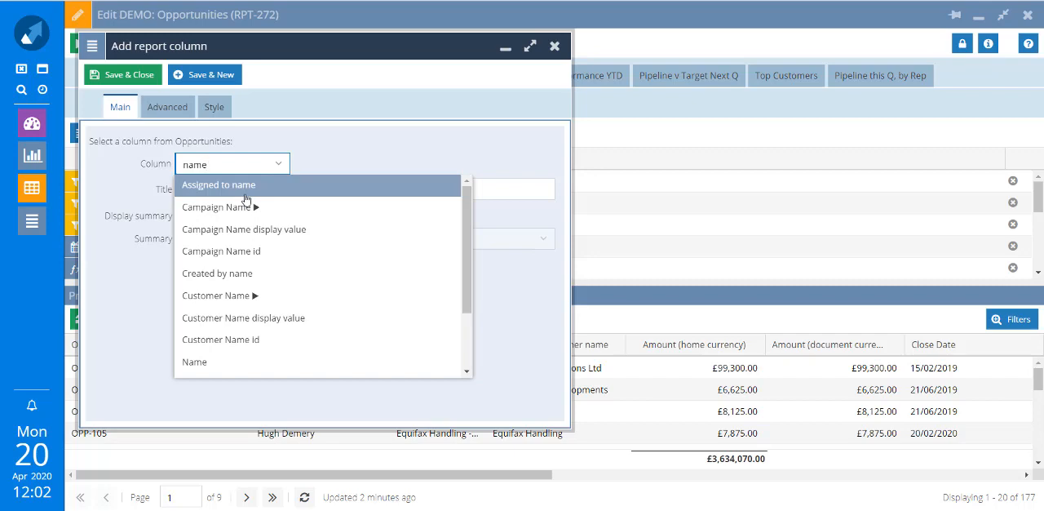
click(213, 370)
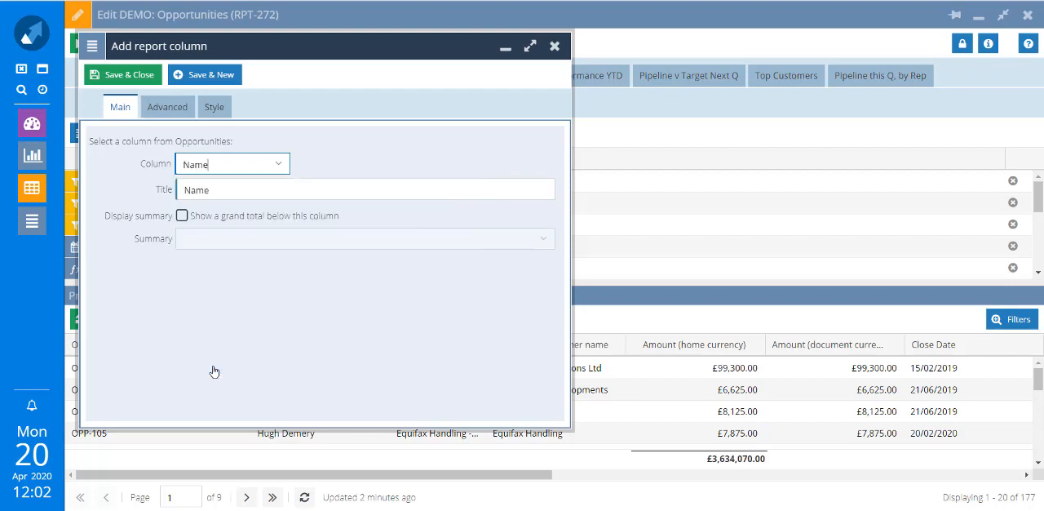
click(142, 79)
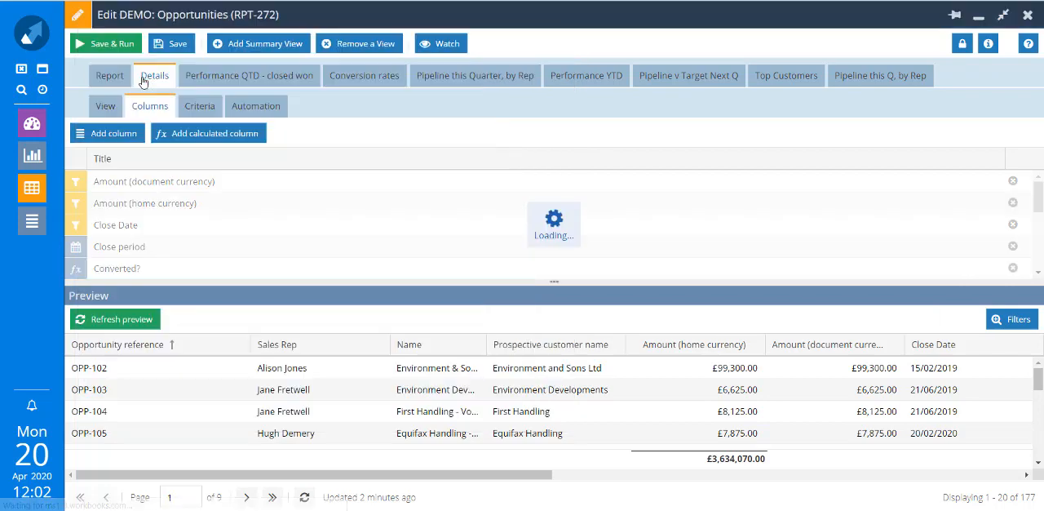
click(127, 321)
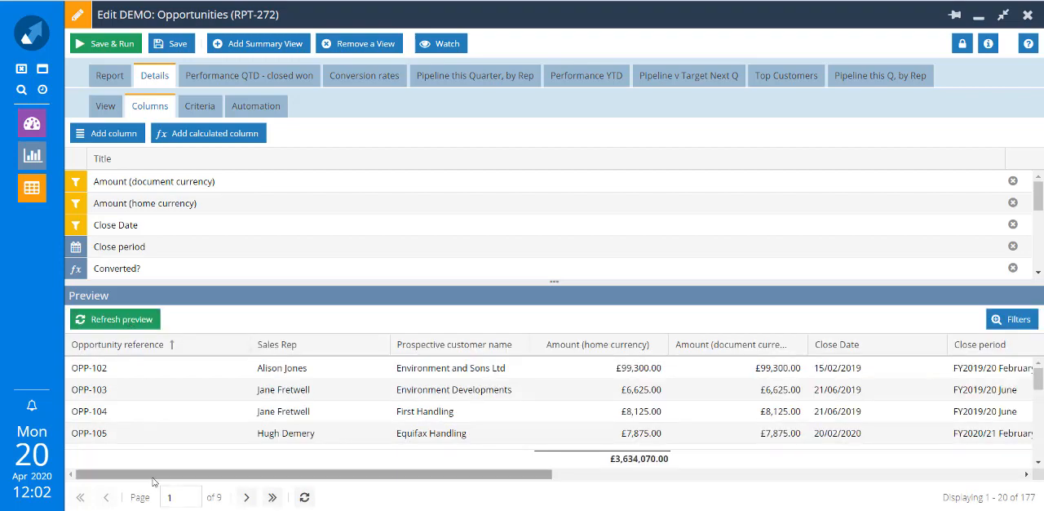
Move the Name column in the preview to just before Prospective customer name.
drag(220, 474, 744, 408)
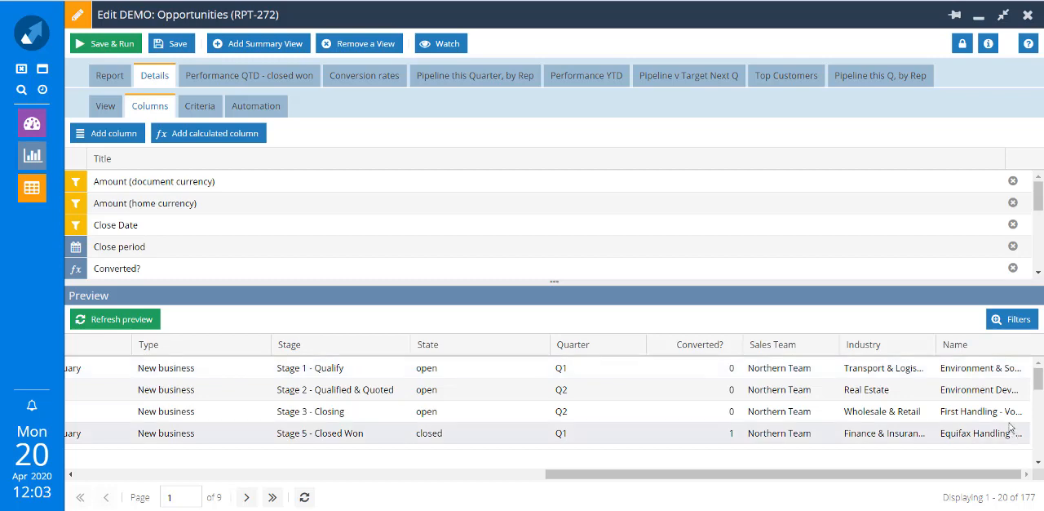
drag(963, 355, 137, 343)
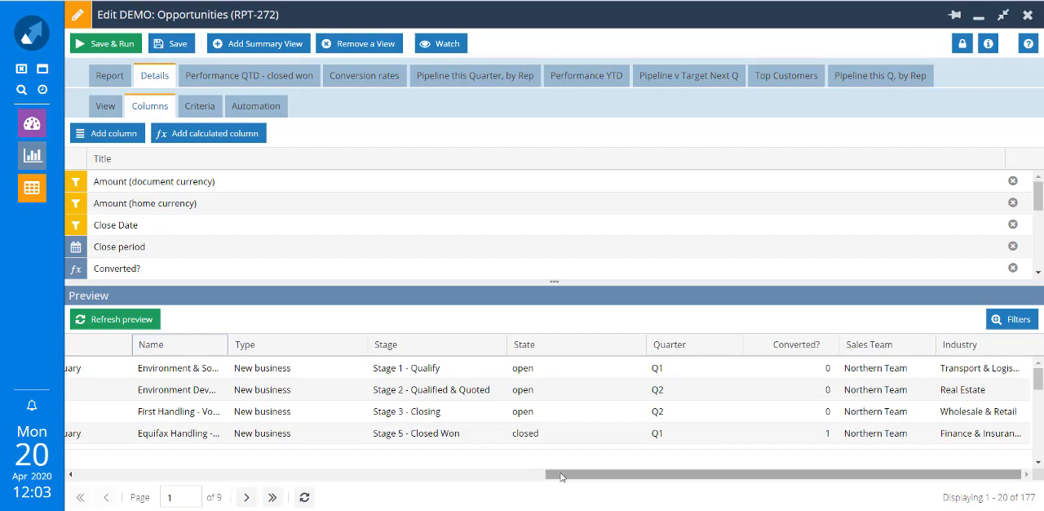
drag(563, 476, 325, 501)
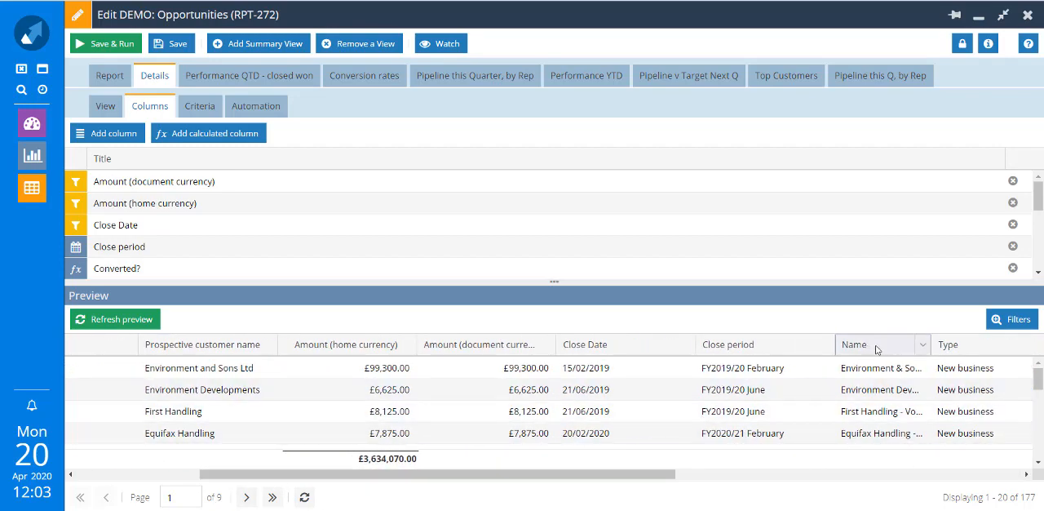
drag(874, 345, 136, 347)
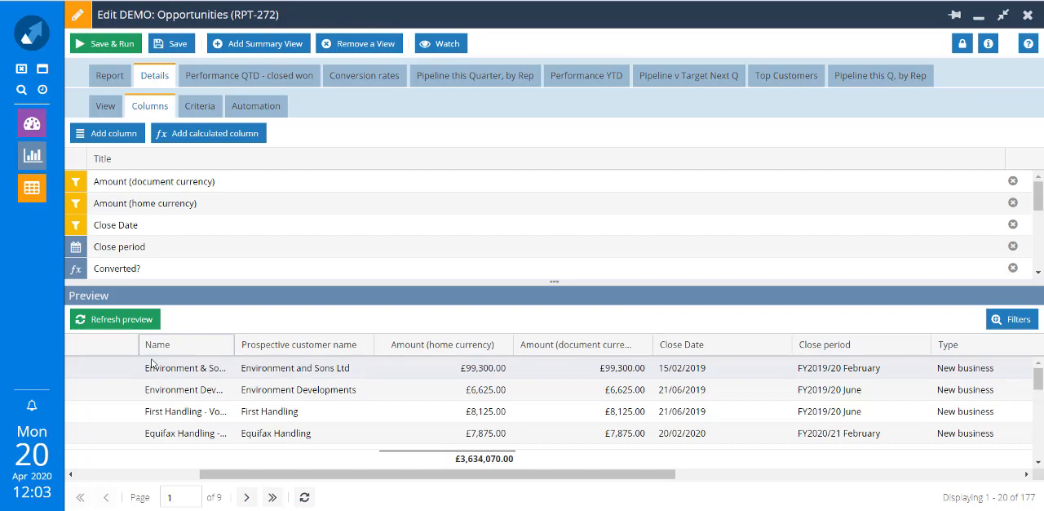
Review the Details view's criteria and the dialog for adding a new criterion.
click(193, 114)
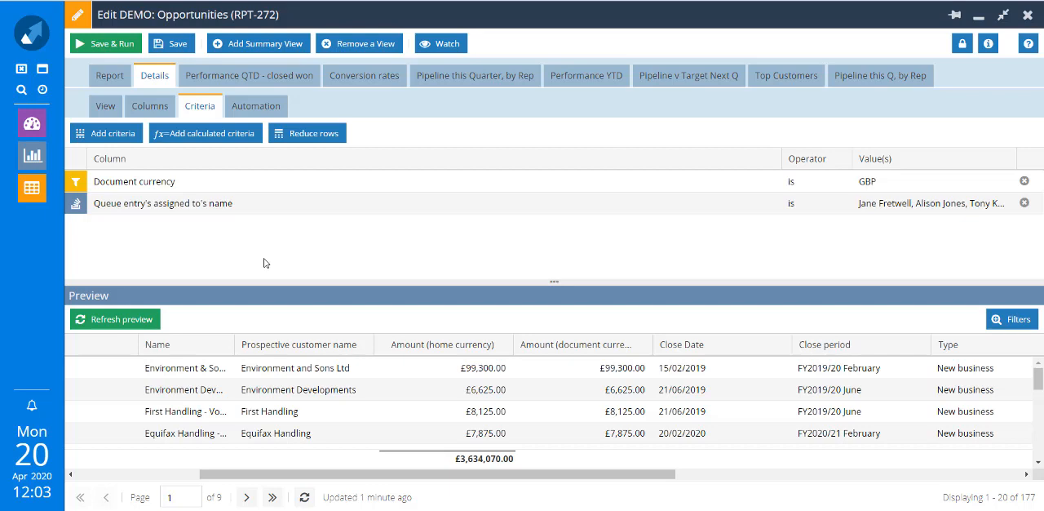
click(116, 135)
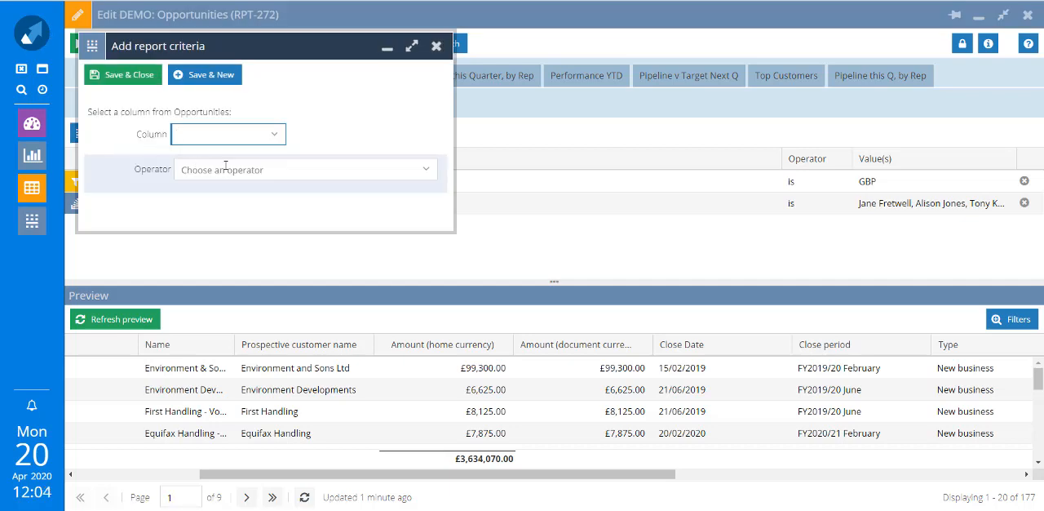
click(281, 135)
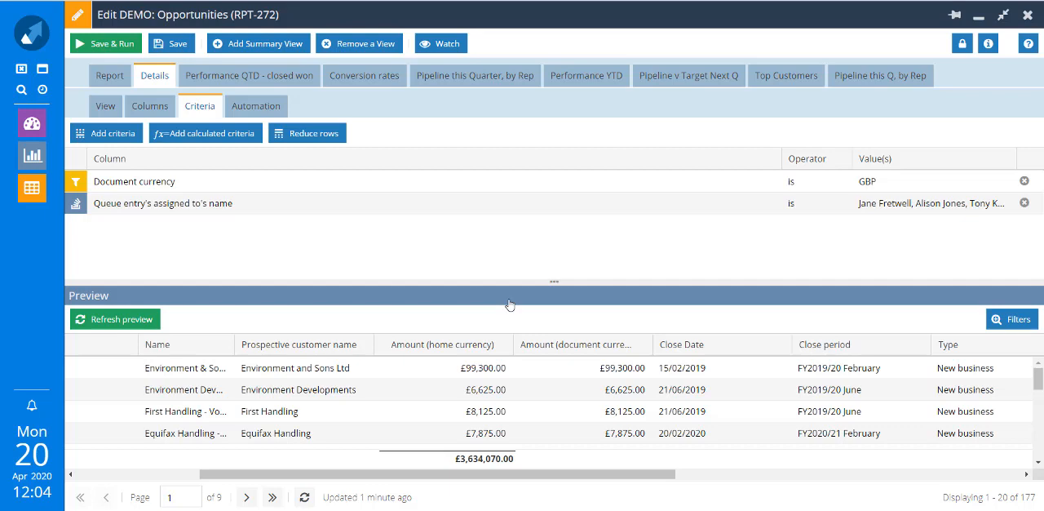
Review the columns and criteria of the Performance YTD summary view.
click(596, 80)
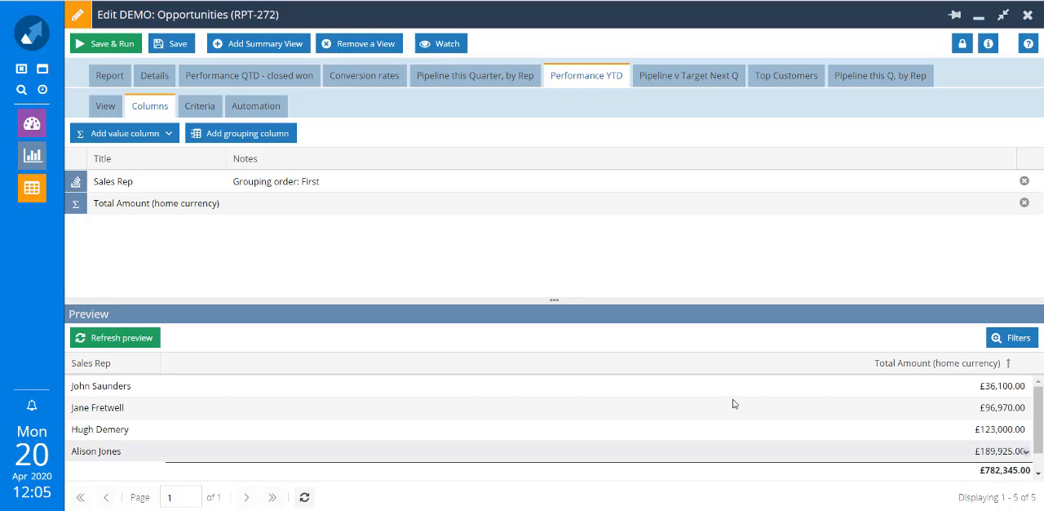
click(200, 106)
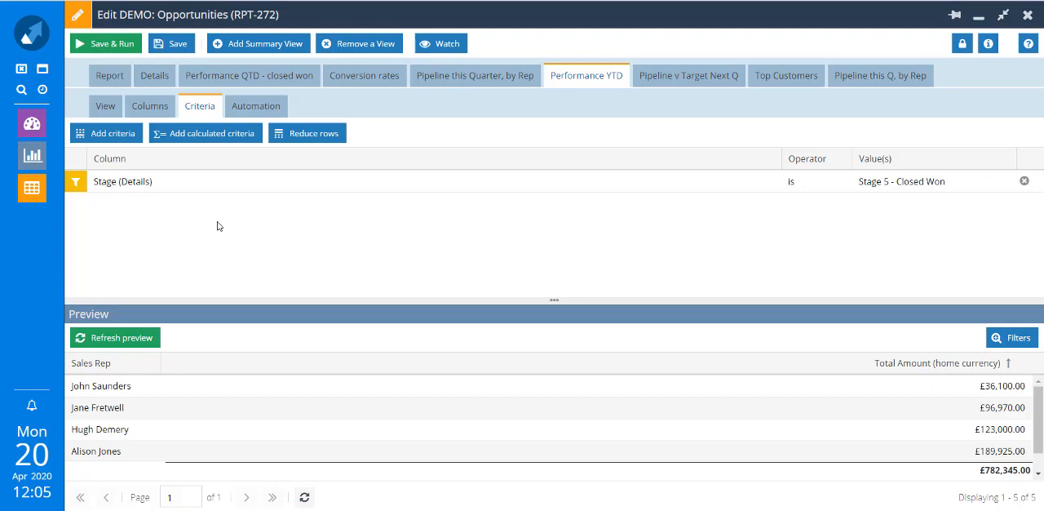
Save and run the report, and drill into the total amount of the first listed sales rep.
click(106, 44)
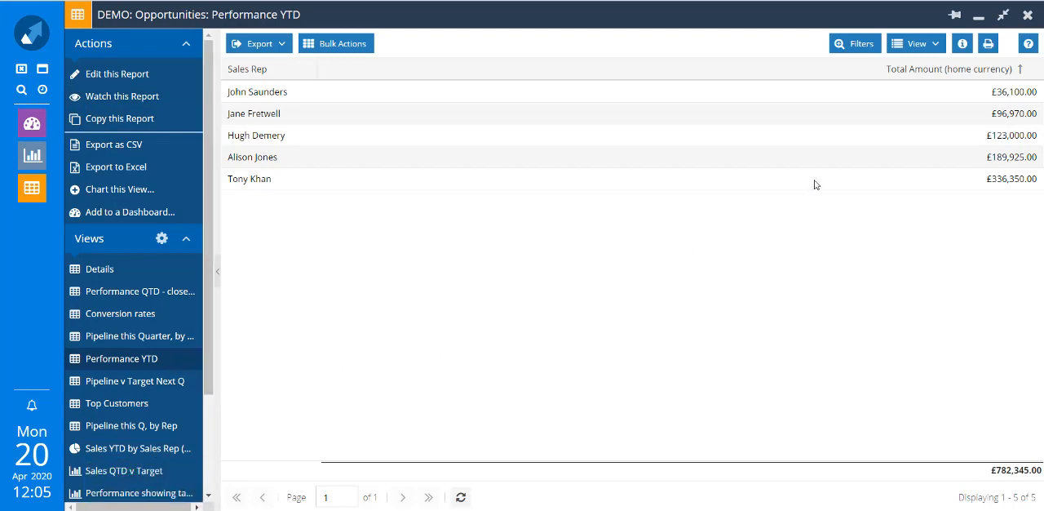
click(1038, 93)
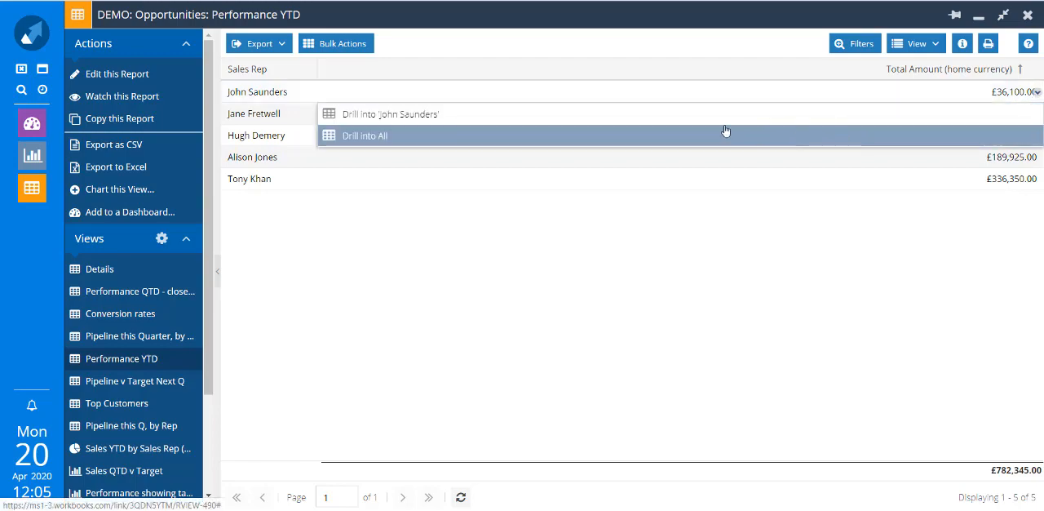
click(444, 121)
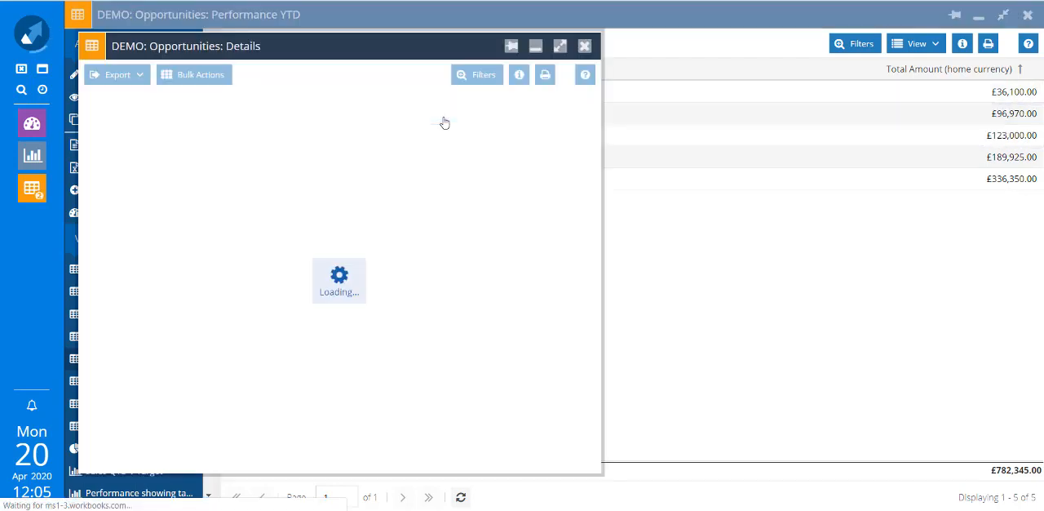